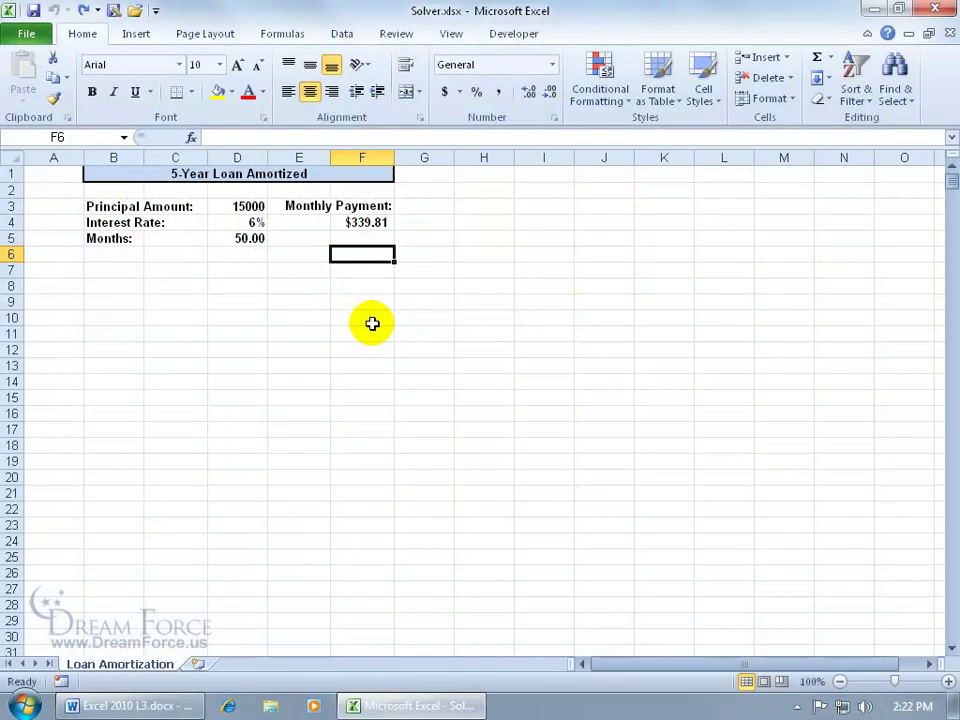
Step: Try overwriting the monthly payment formula in F4 with 500, and undo the entry
left_click(356, 221)
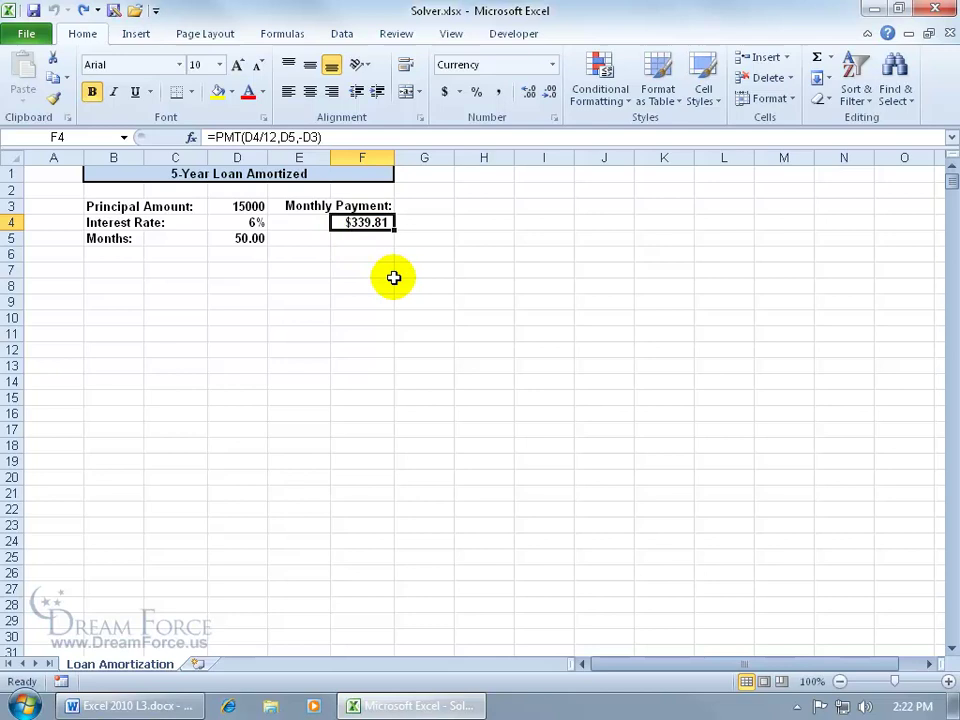
type("500")
key("Return")
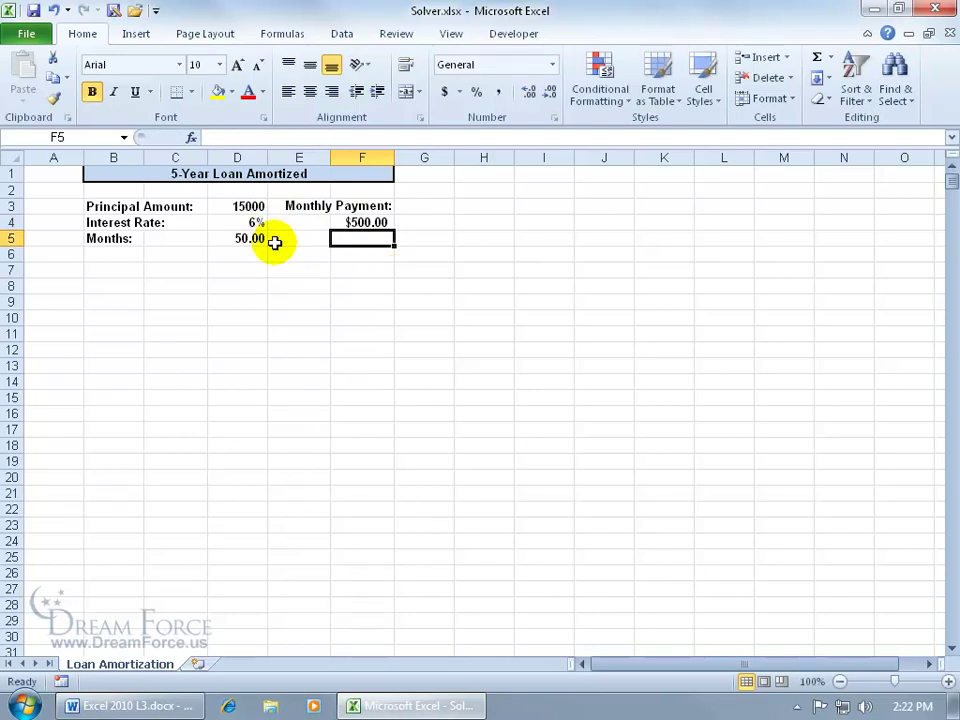
left_click(55, 10)
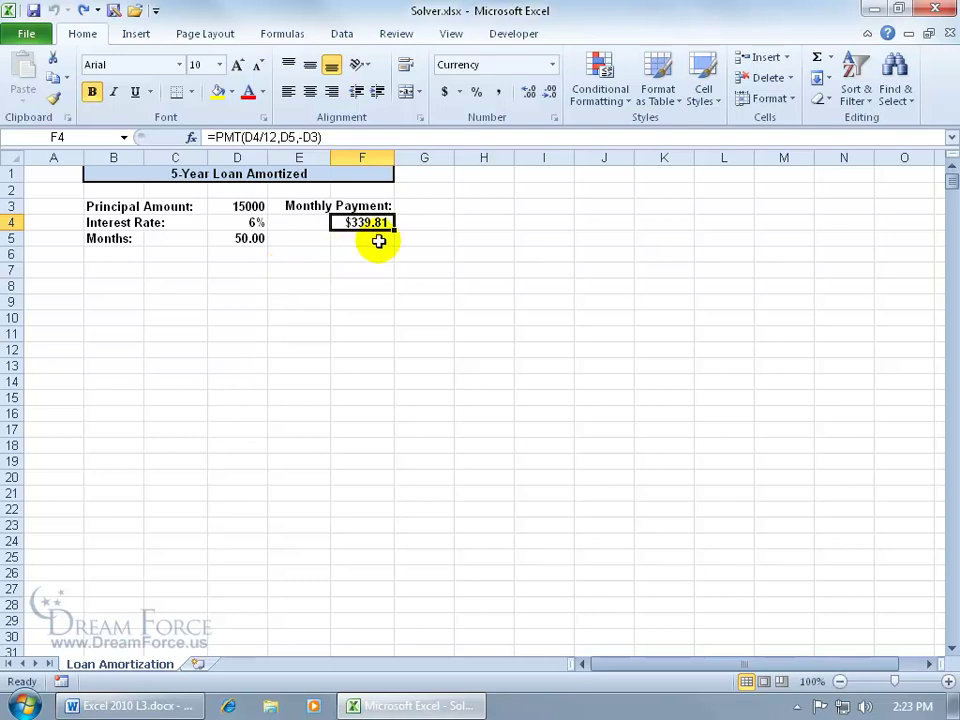
Step: Examine the loan's principal, interest rate and months cells D3:D5 and the available What-If Analysis tools
left_click(255, 207)
left_click(257, 224)
left_click(253, 238)
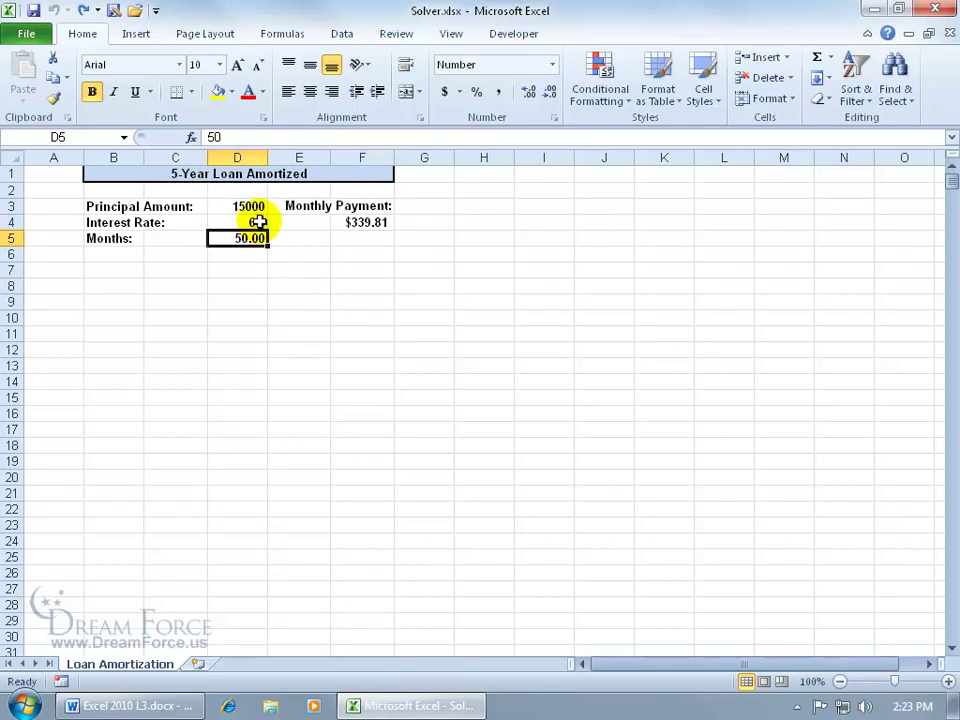
mouse_move(255, 222)
left_mouse_down()
mouse_move(257, 240)
mouse_move(257, 201)
mouse_move(257, 222)
left_mouse_up()
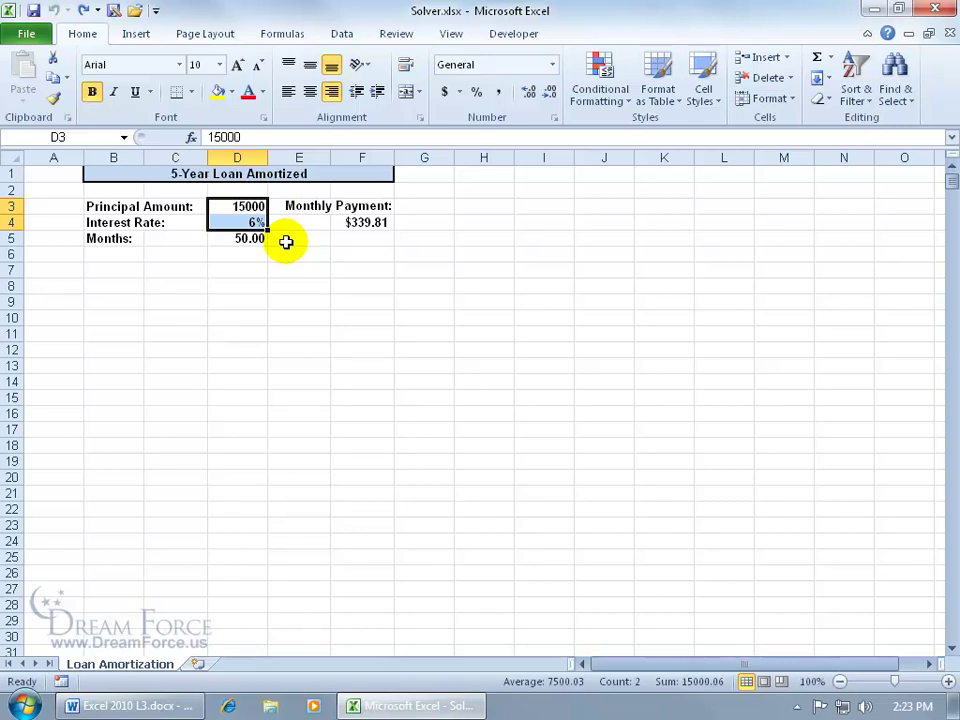
left_click(341, 254)
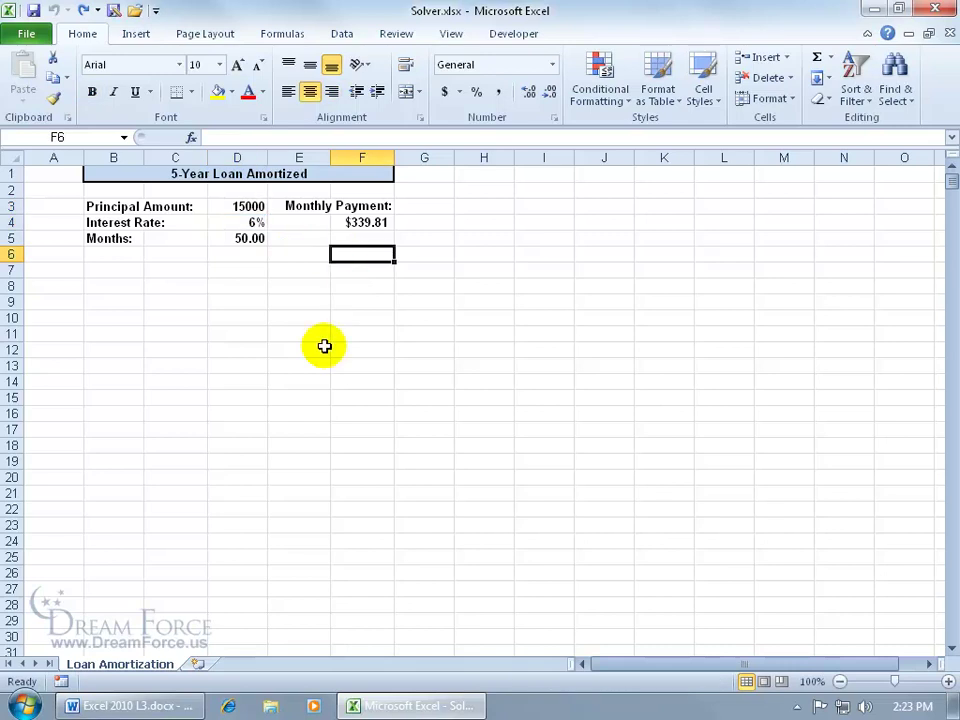
left_click(340, 34)
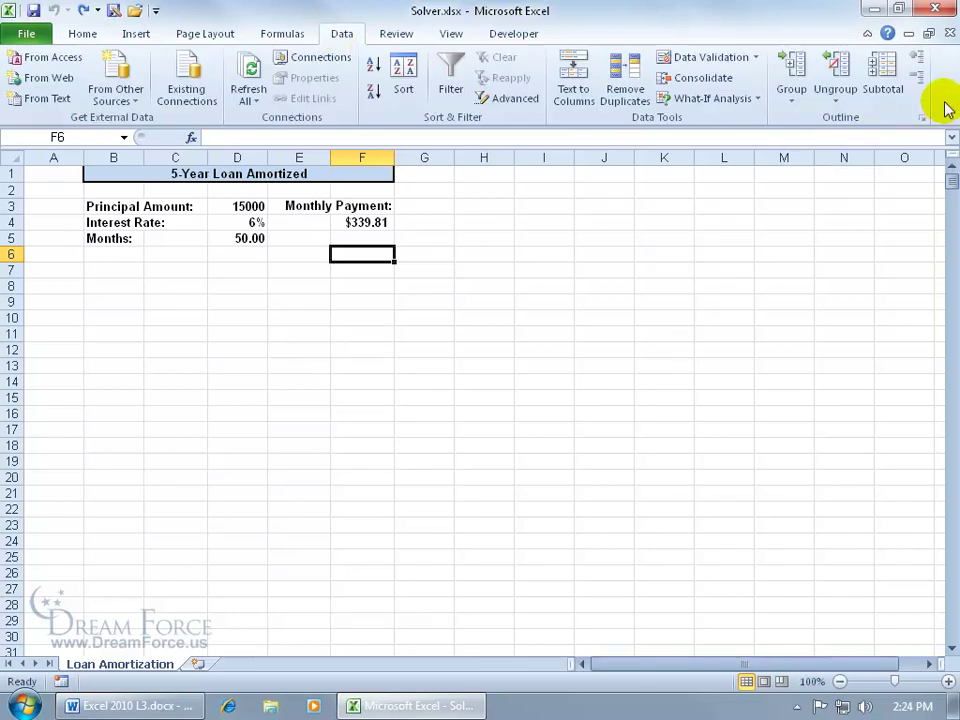
left_click(742, 99)
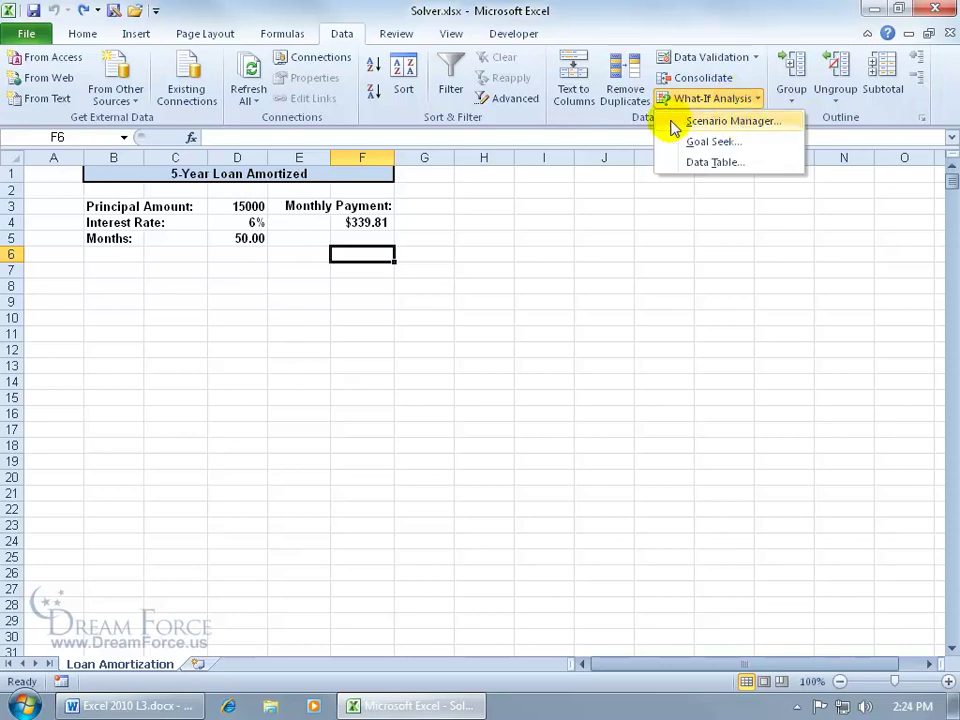
left_click(594, 122)
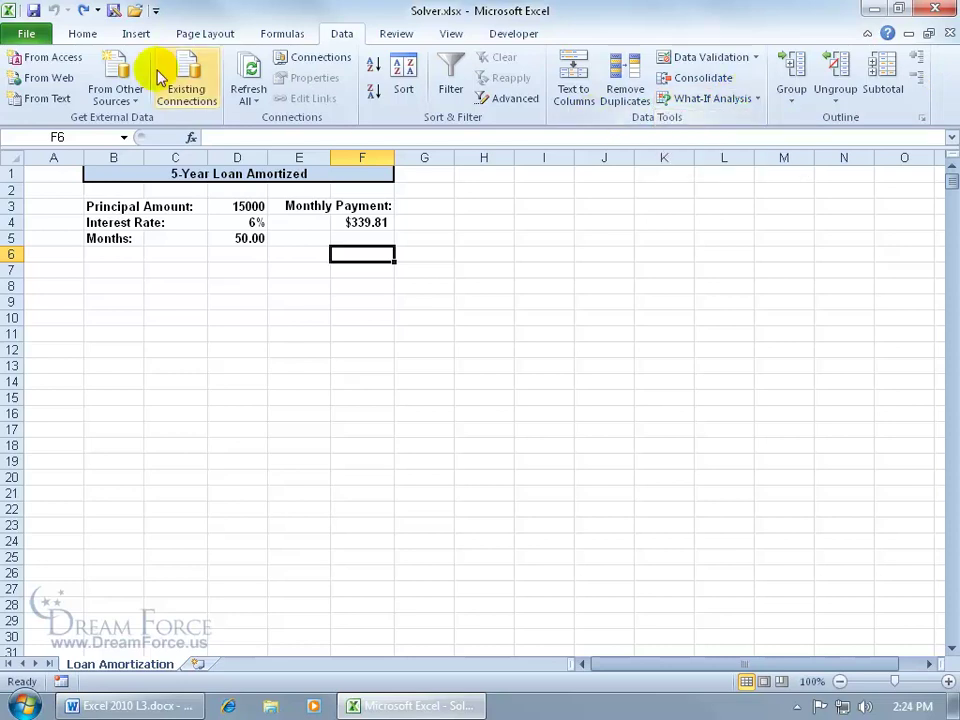
Step: Enable the Solver Add-in through the Excel add-ins options
left_click(27, 35)
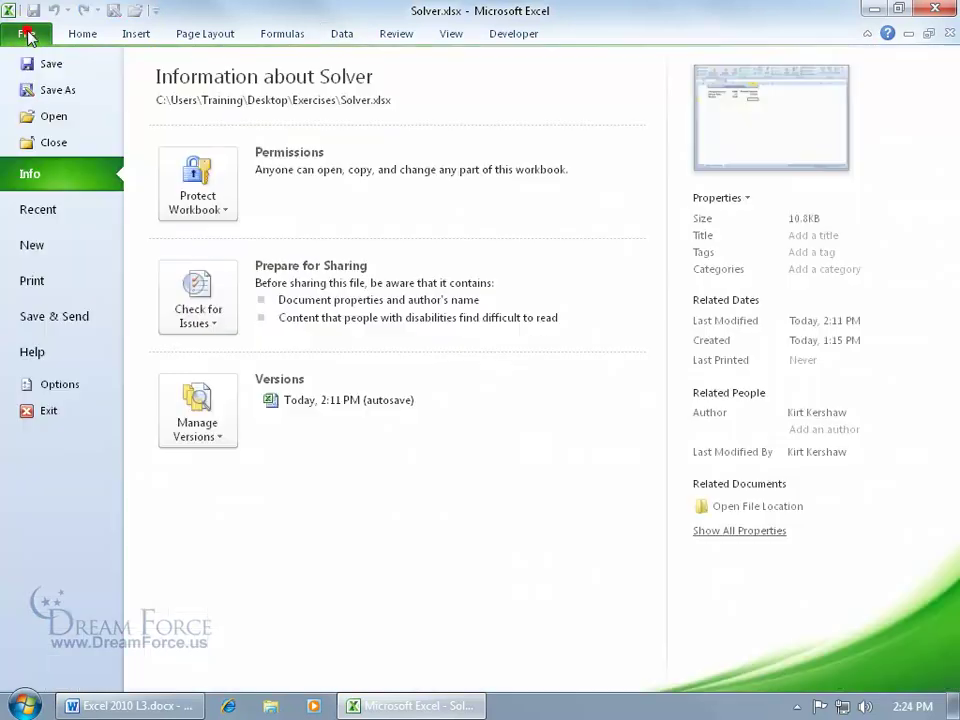
left_click(72, 383)
left_click(130, 281)
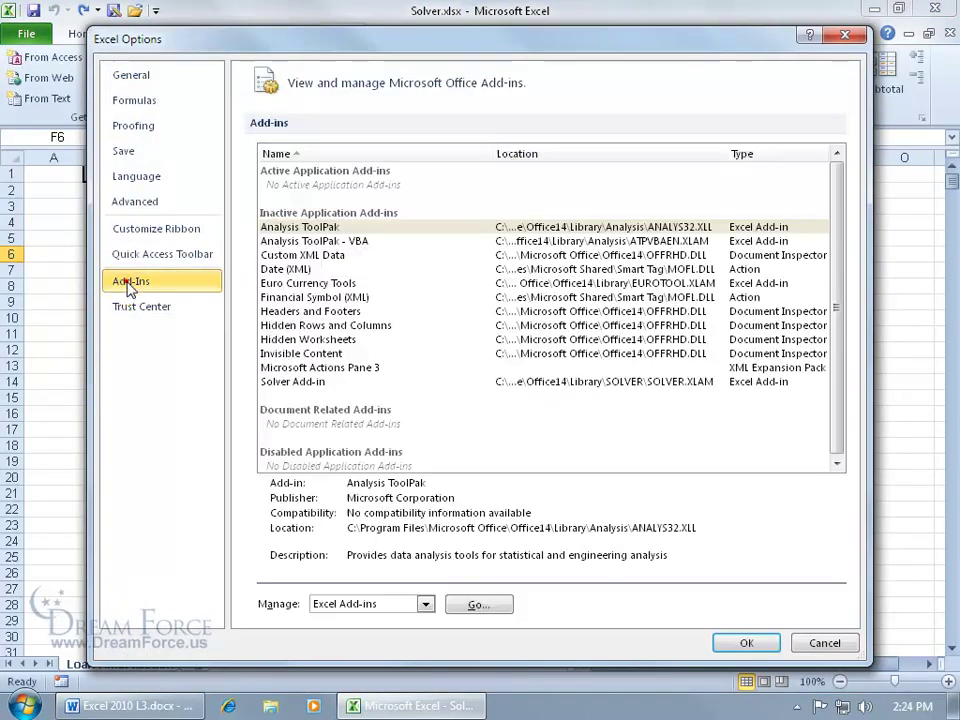
left_click(493, 607)
left_click(572, 299)
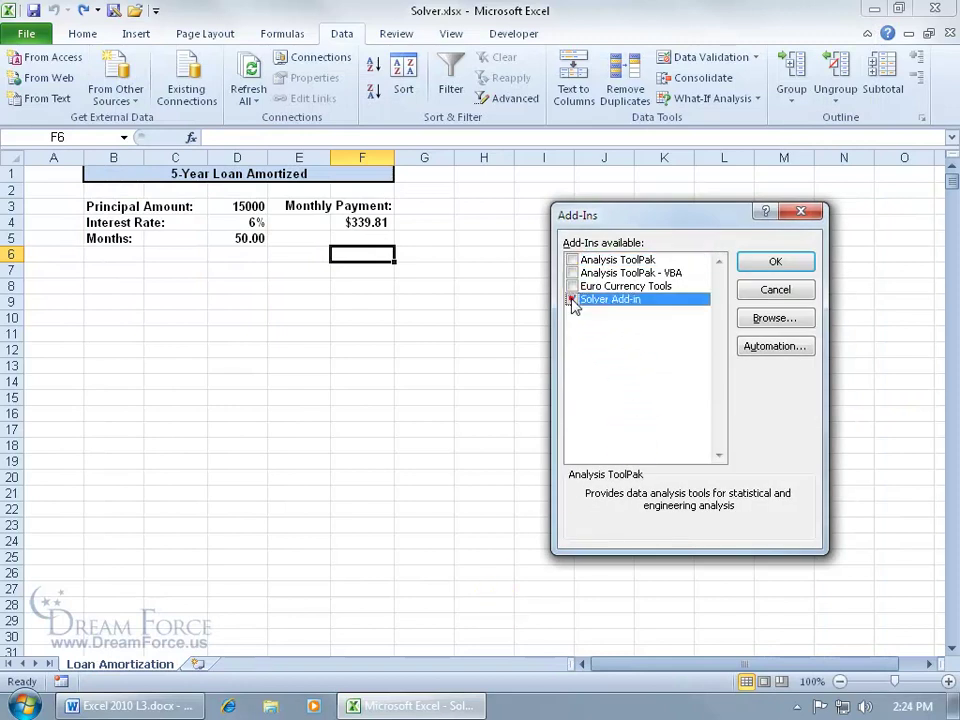
left_click(773, 261)
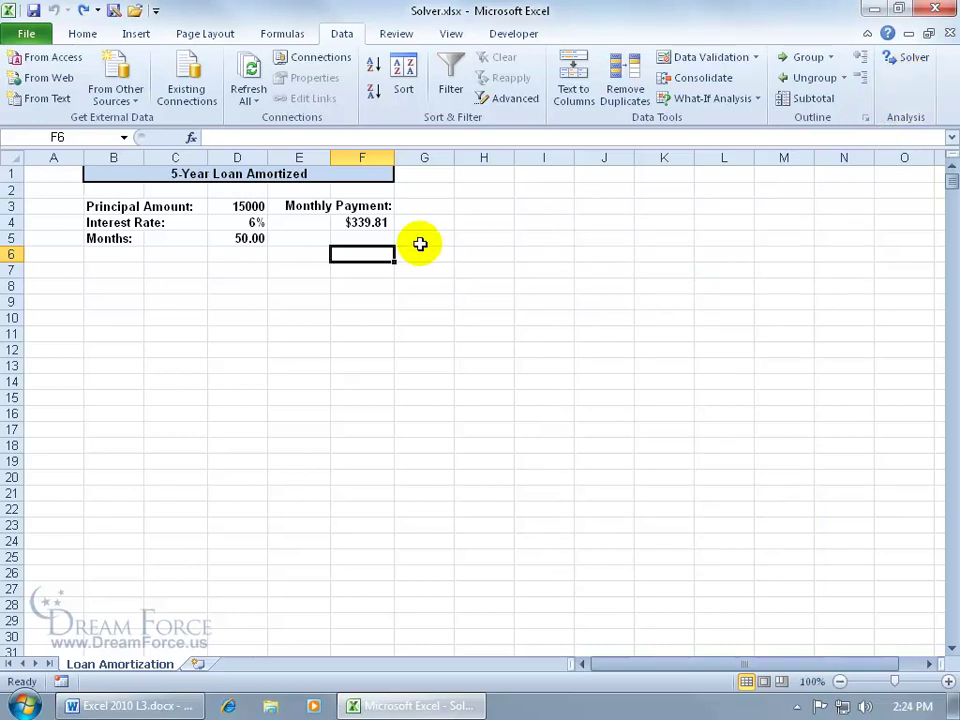
Step: Start Solver with the monthly payment cell F4 as the objective and a target value of 500
left_click(381, 221)
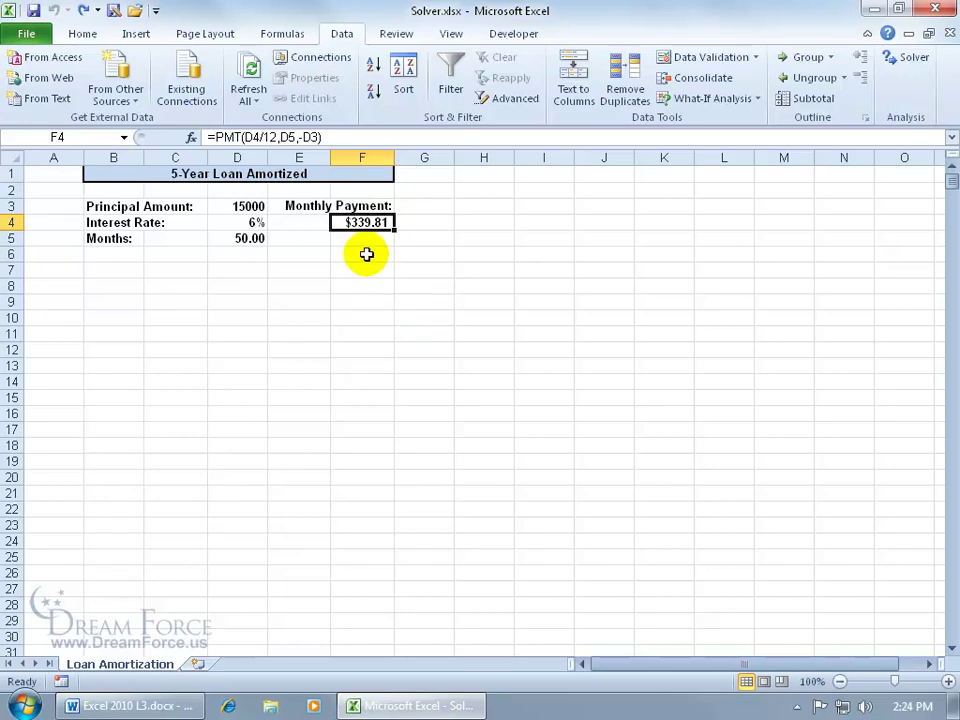
left_click(905, 58)
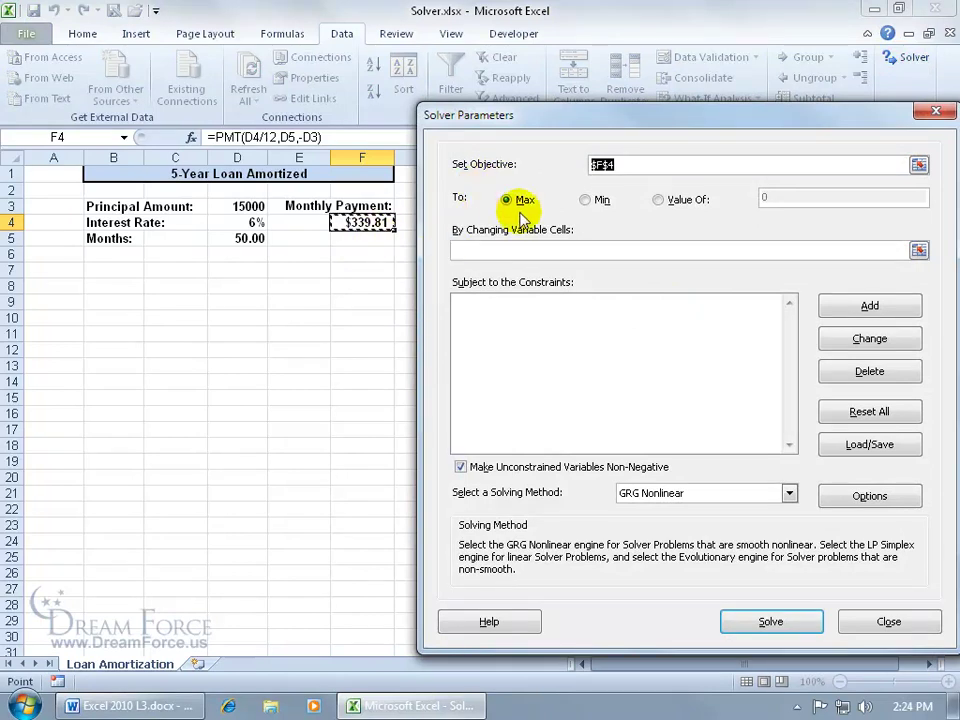
left_click(660, 200)
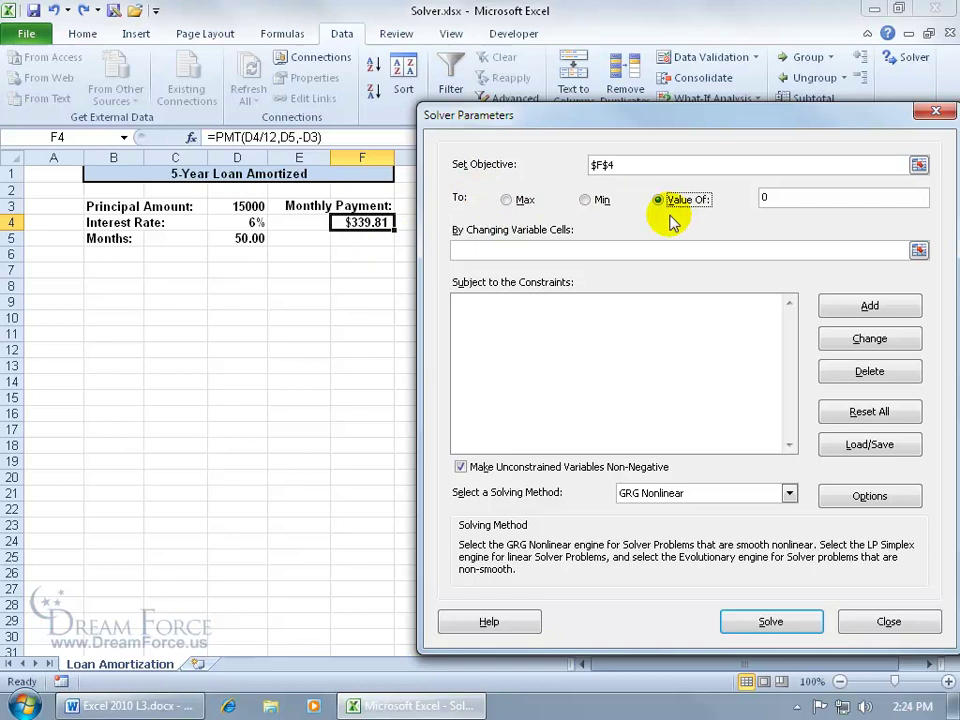
double_click(791, 195)
type("500")
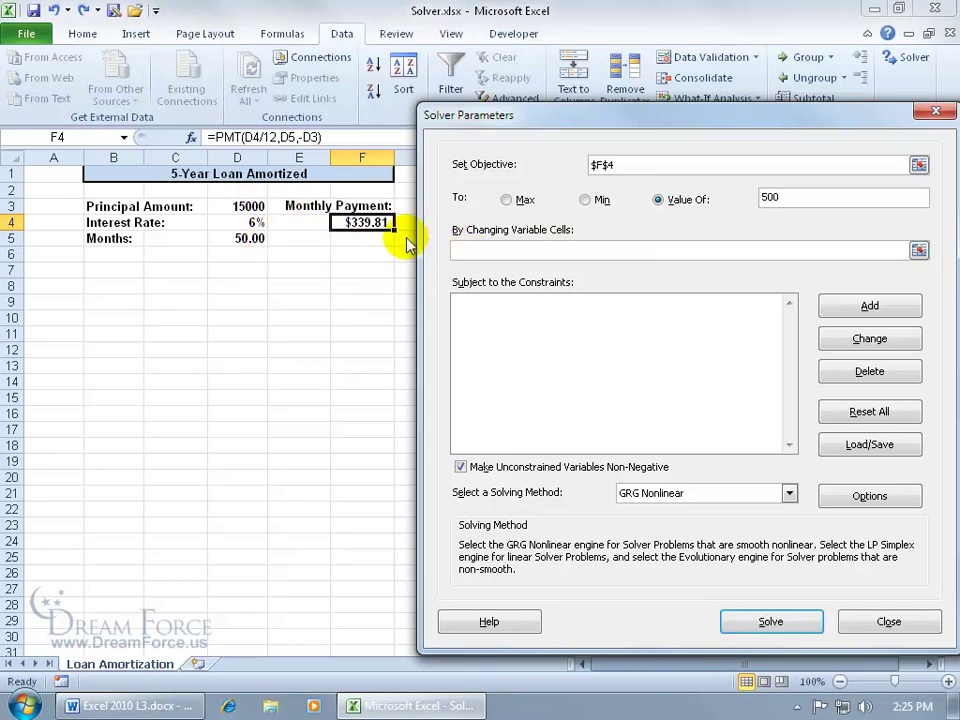
Step: Set D3, D4 and D5 as the variable cells that Solver may change
left_click(473, 249)
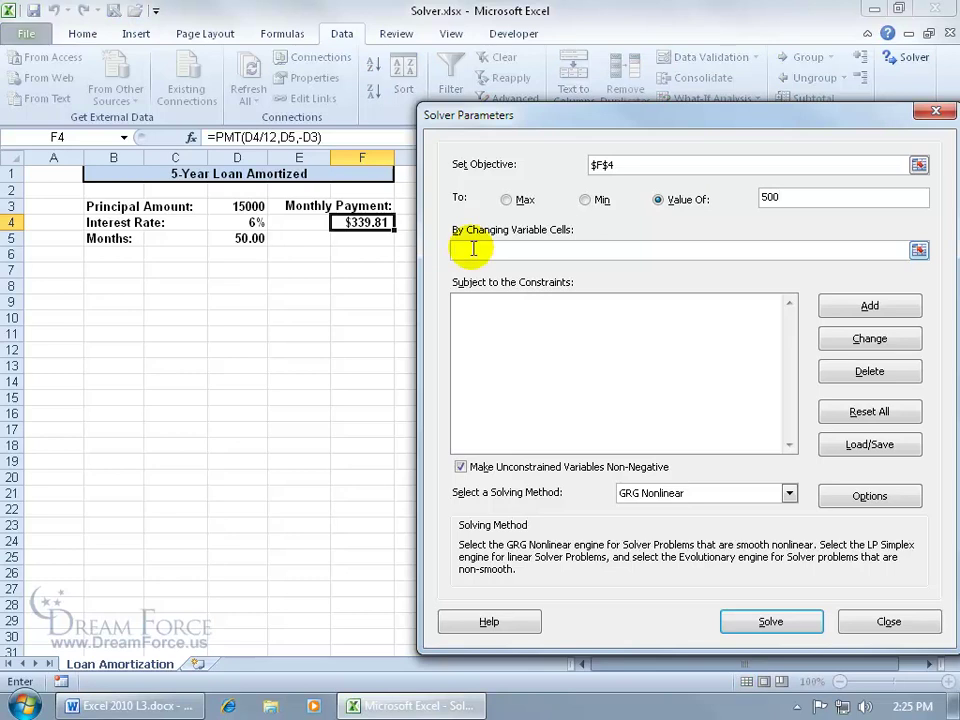
type("d3")
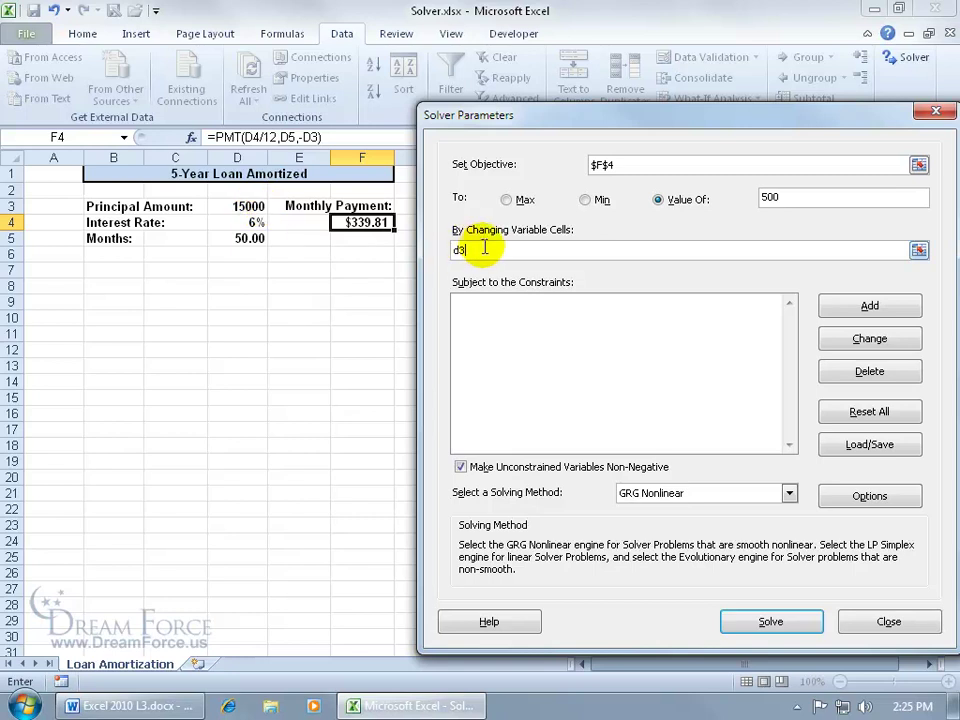
type(",d4,d5")
Step: Add a Solver constraint that keeps the months in D5 less than or equal to 50
left_click(853, 310)
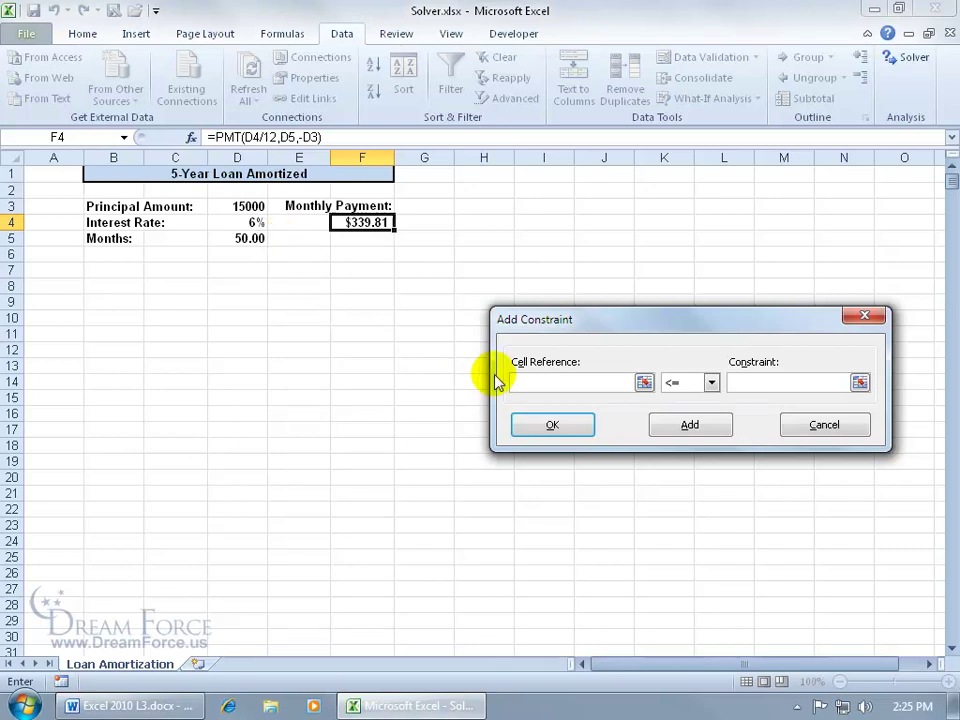
left_click(250, 238)
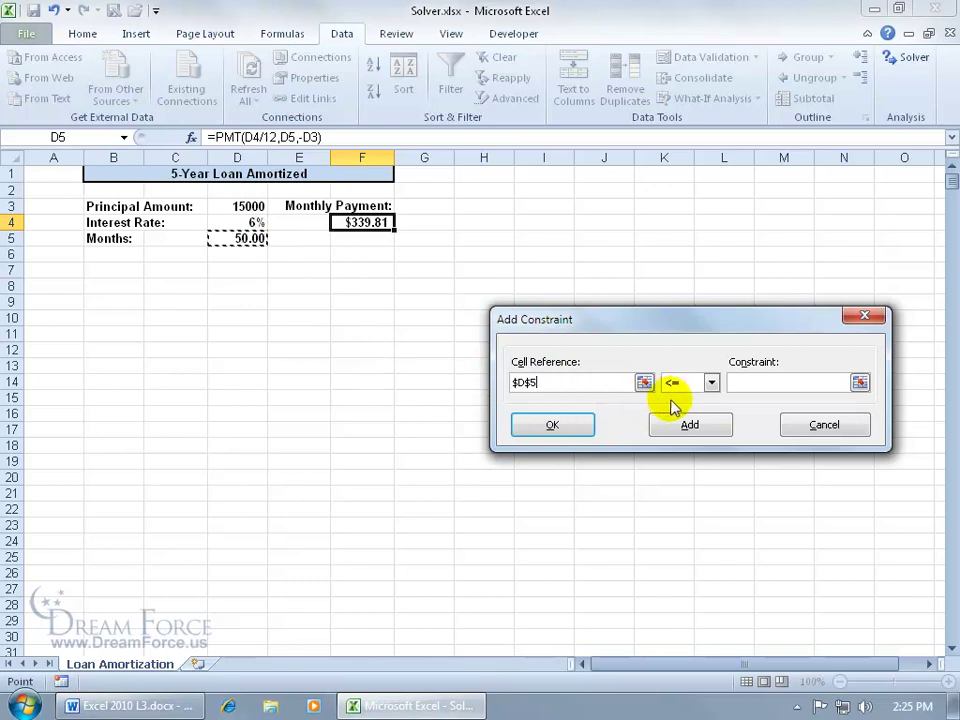
left_click(711, 383)
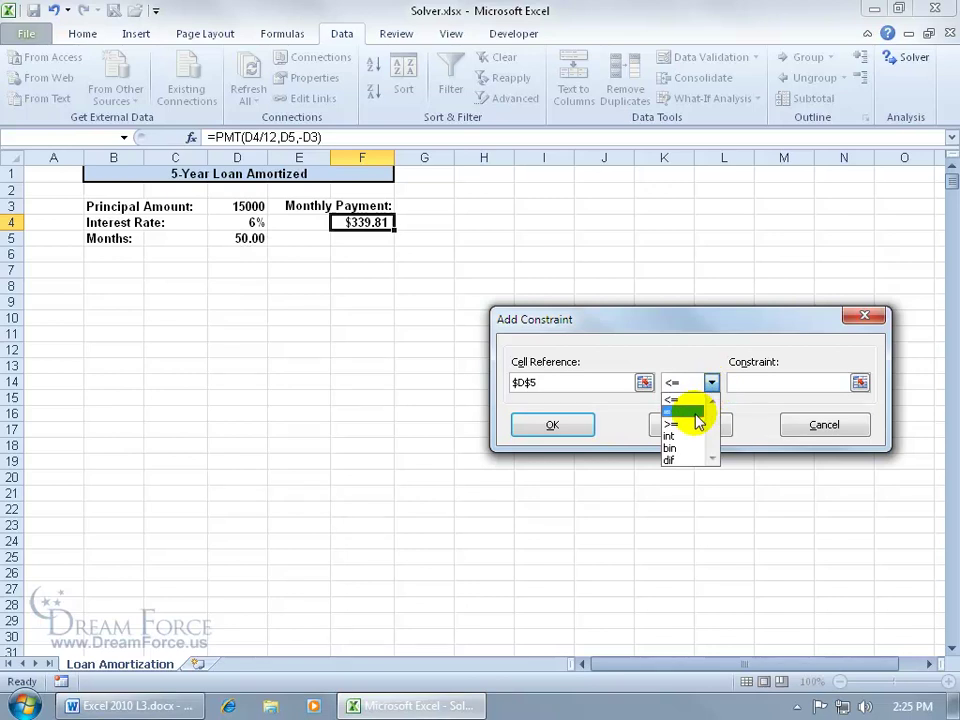
left_click(680, 398)
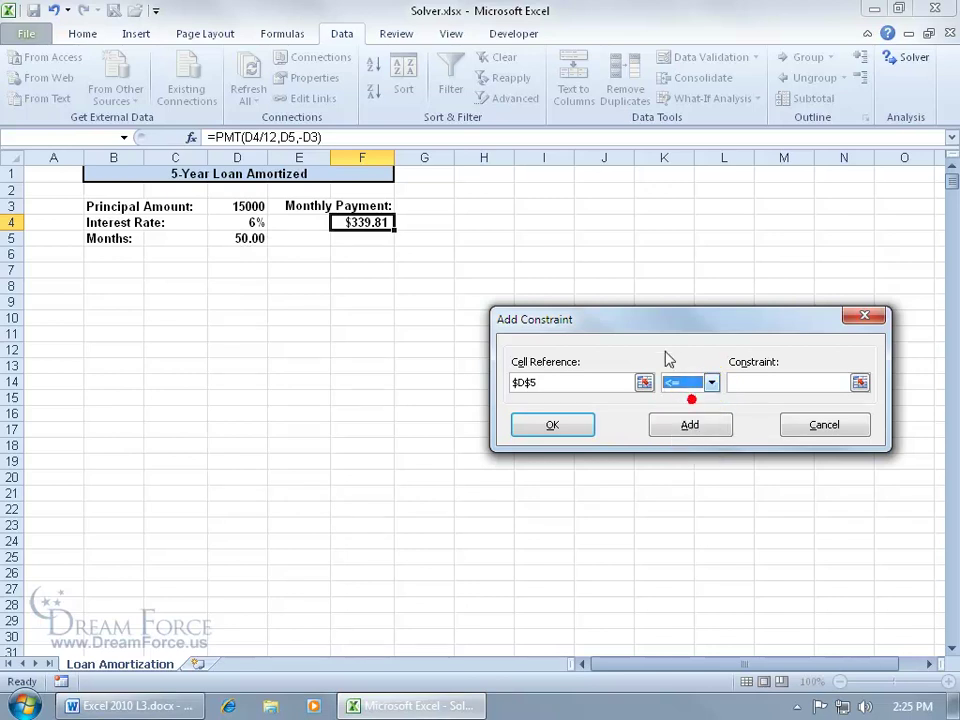
left_click(757, 384)
type("50")
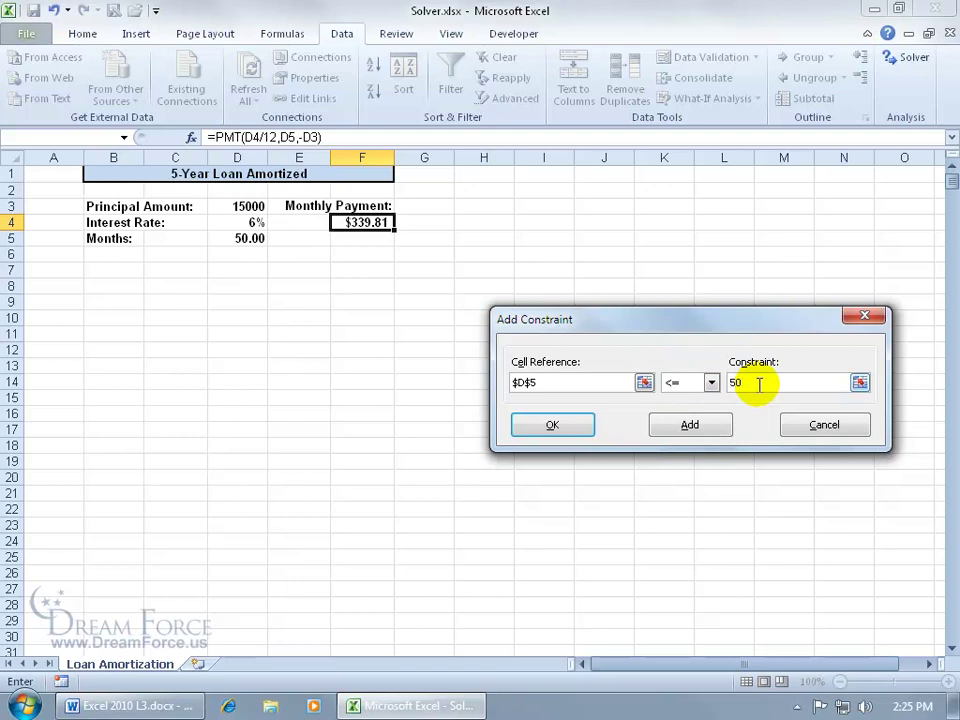
left_click(708, 423)
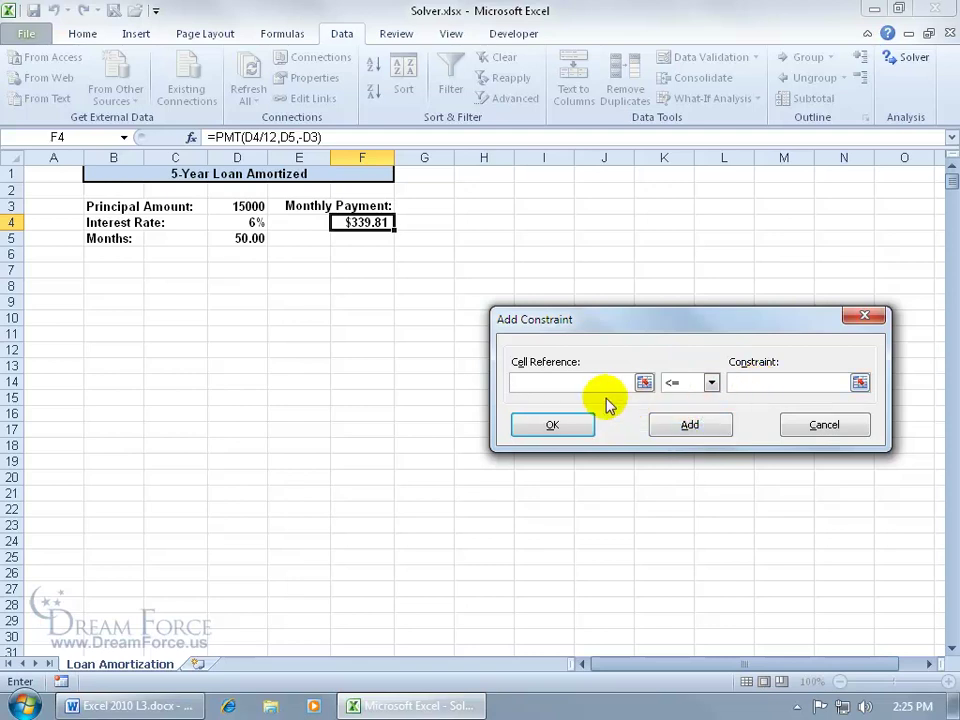
Step: Add a second constraint on the months that keeps D5 greater than or equal to 40
left_click(252, 238)
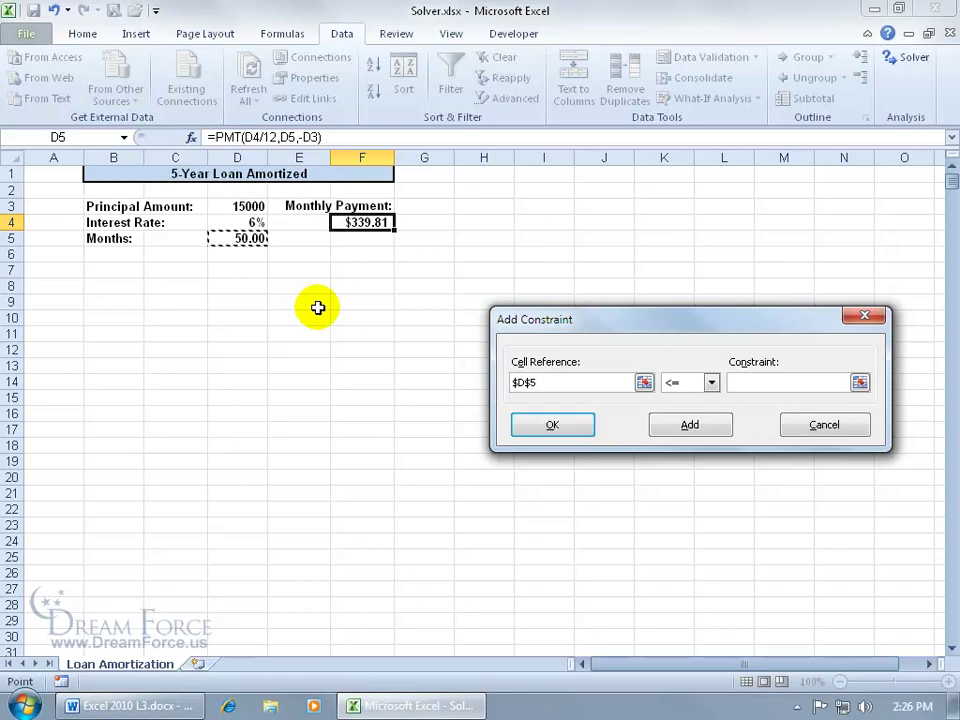
left_click(711, 382)
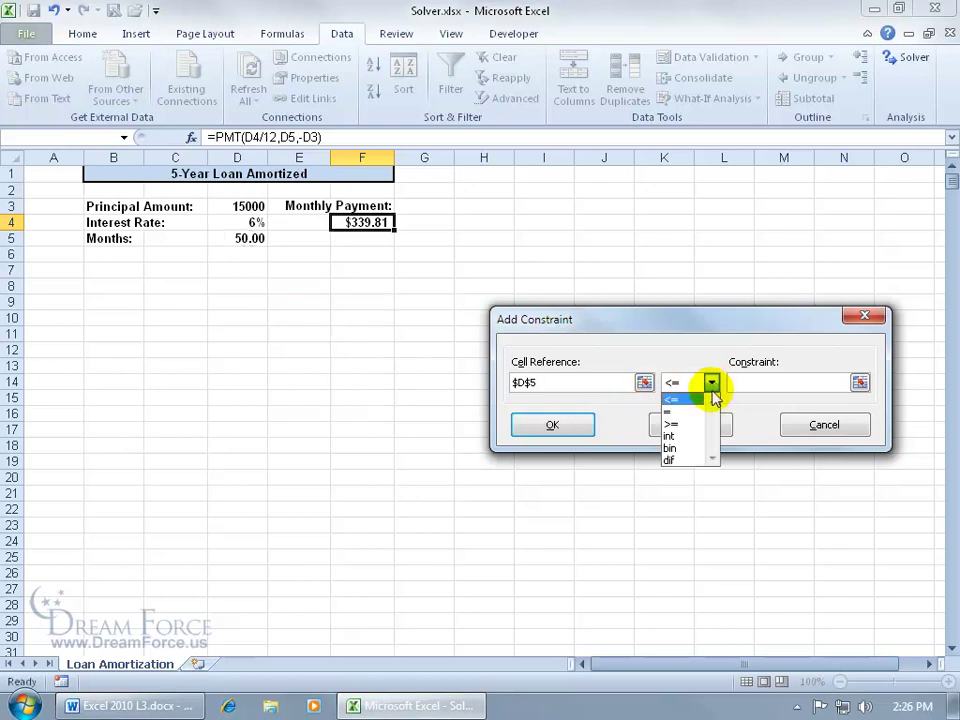
left_click(705, 424)
left_click(767, 382)
type("40")
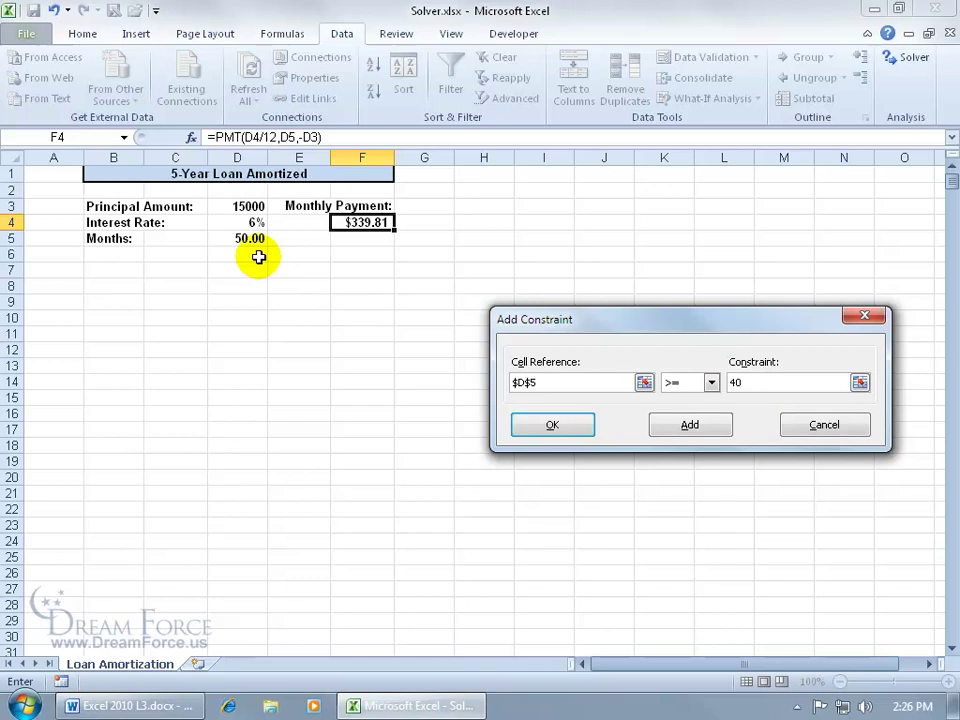
left_click(677, 426)
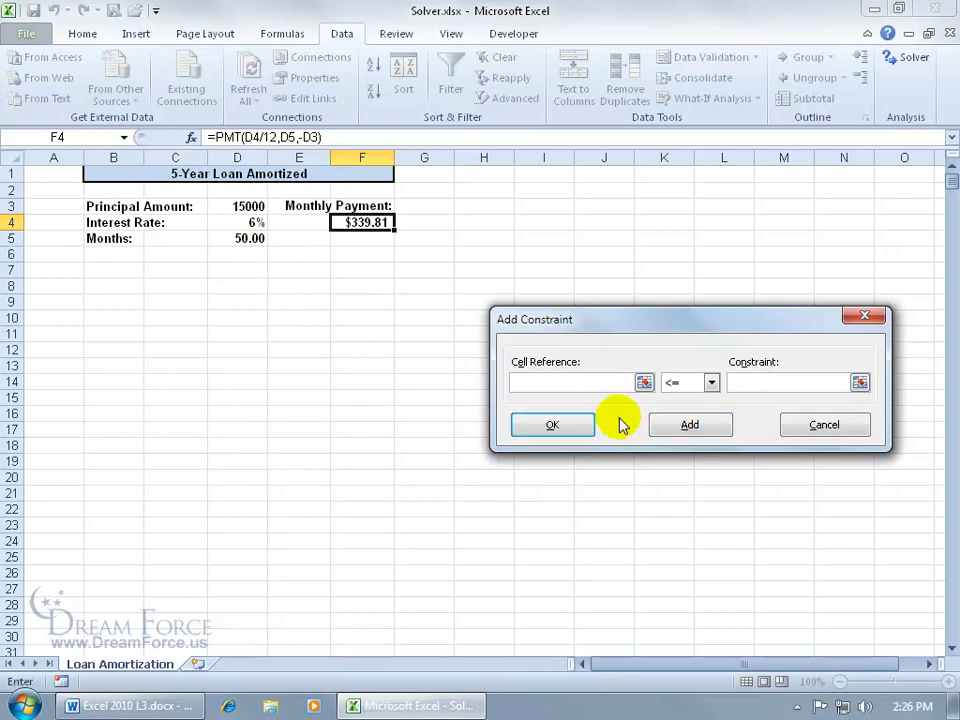
Step: Add a constraint limiting the interest rate in D4 to at most 5%, and return to the Solver parameters
left_click(255, 221)
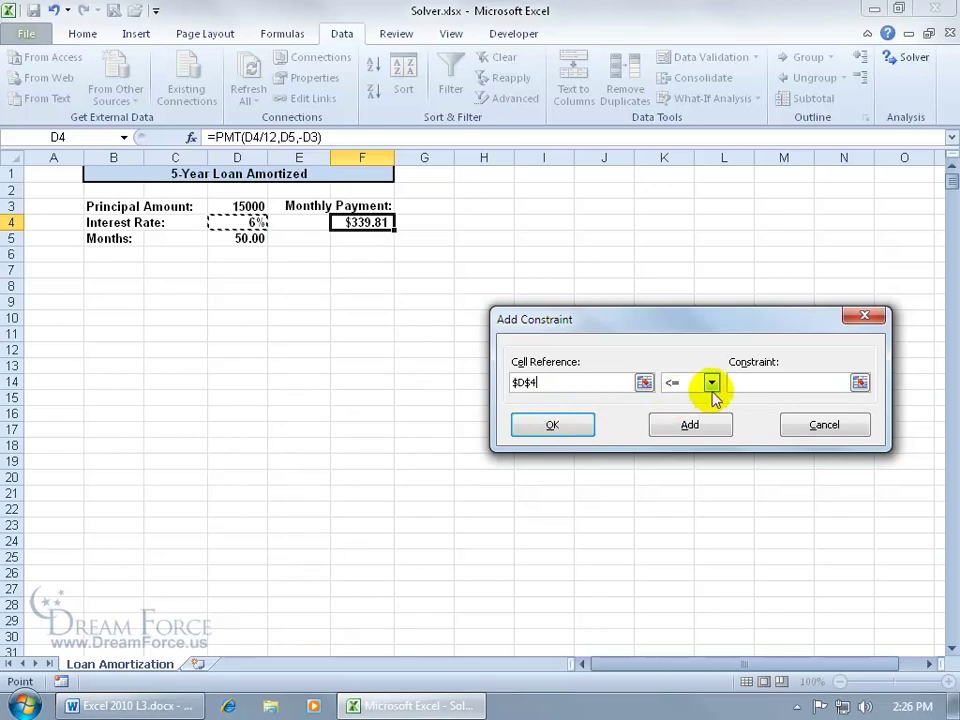
left_click(741, 385)
type("5%")
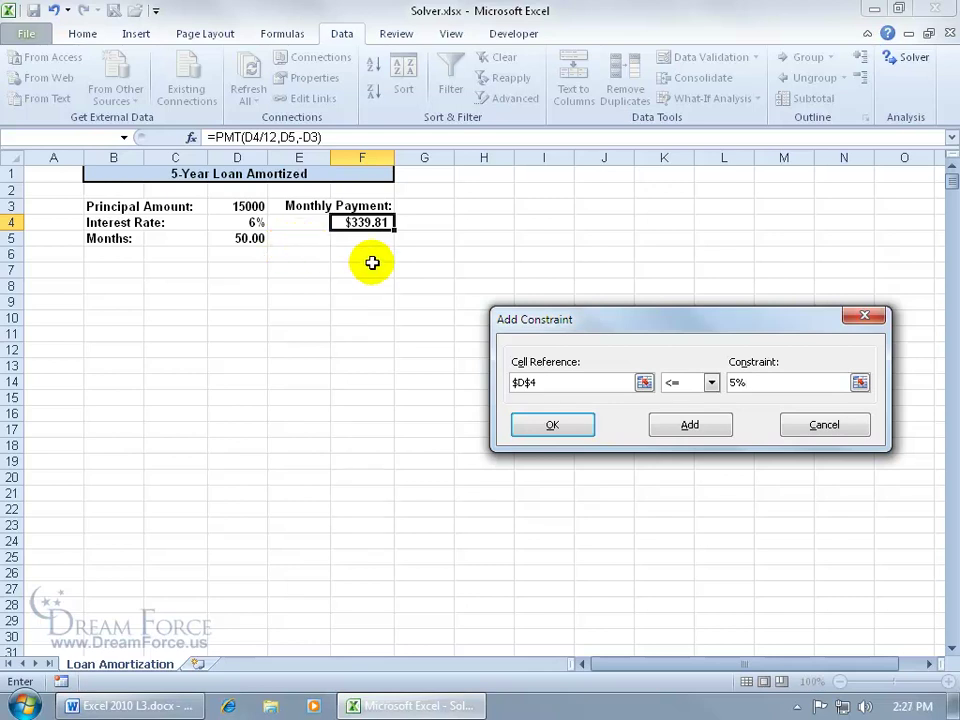
left_click(698, 423)
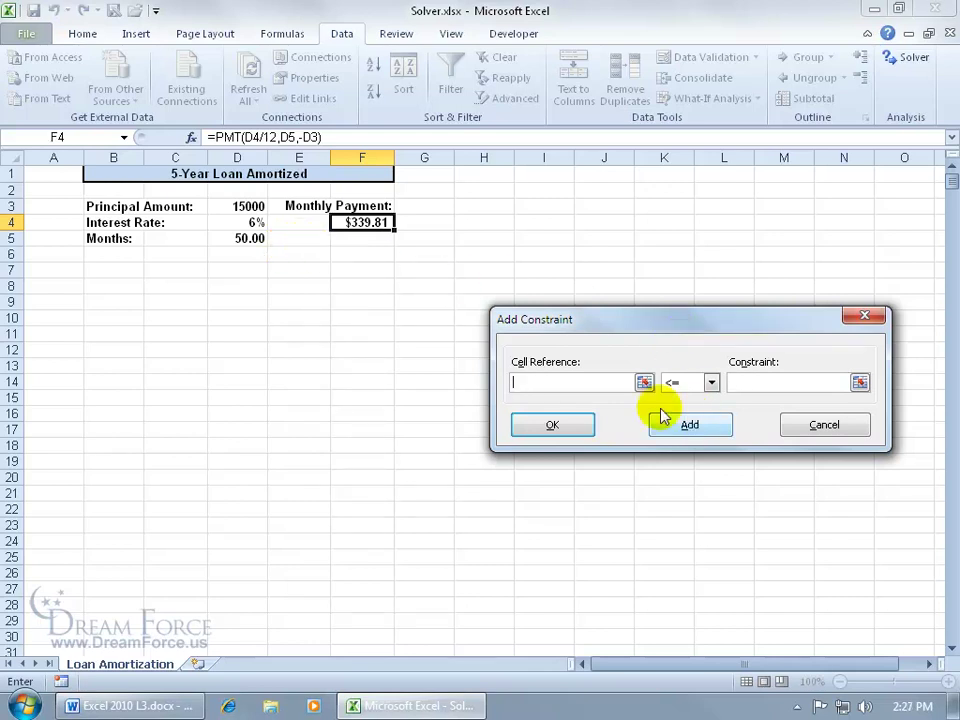
left_click(535, 424)
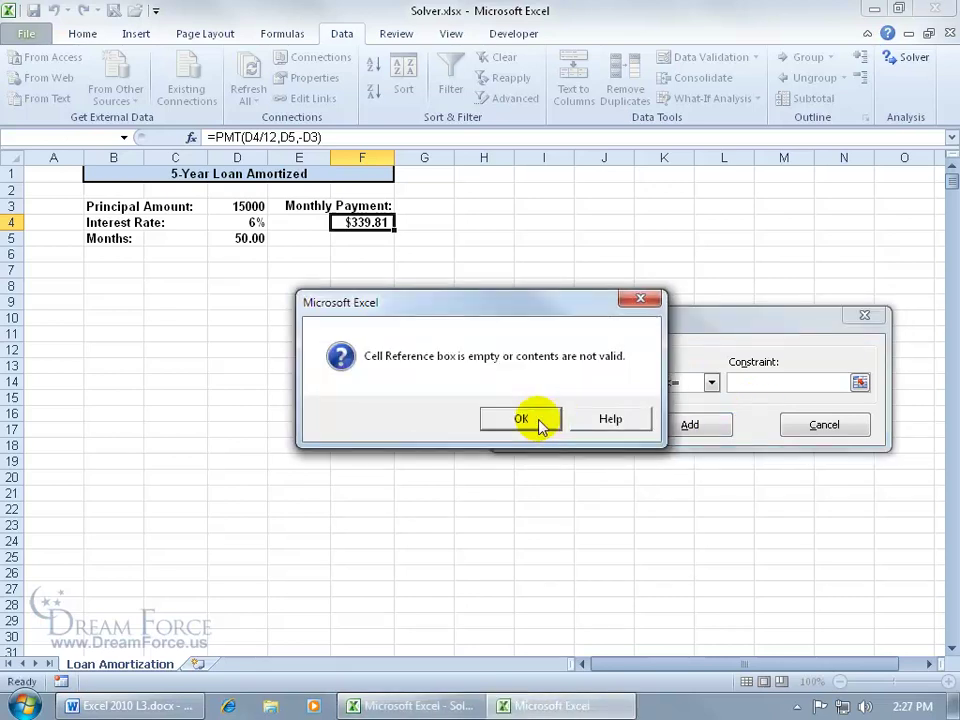
left_click(540, 420)
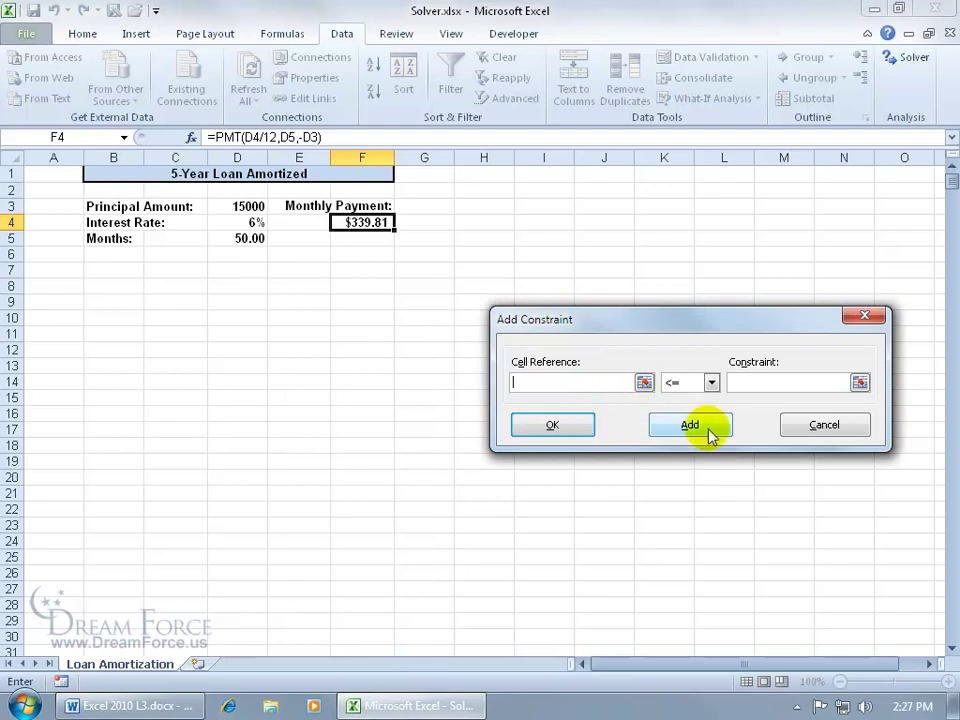
left_click(811, 427)
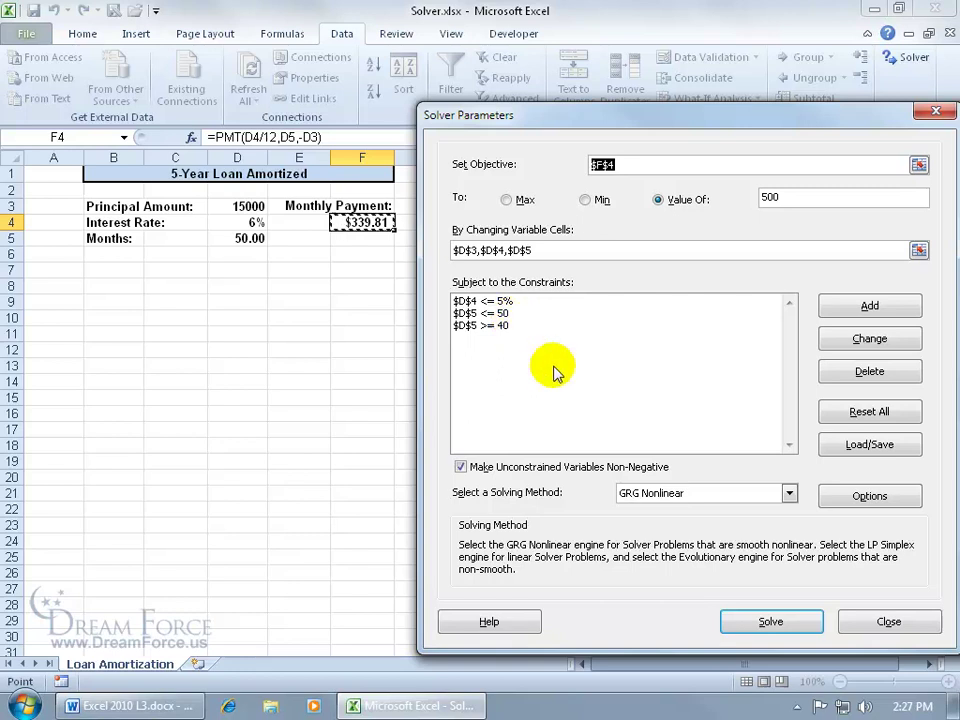
Step: Solve with the current three constraints, uncover the loan figures to review the solution, and discard it to restore the original values
left_click(768, 618)
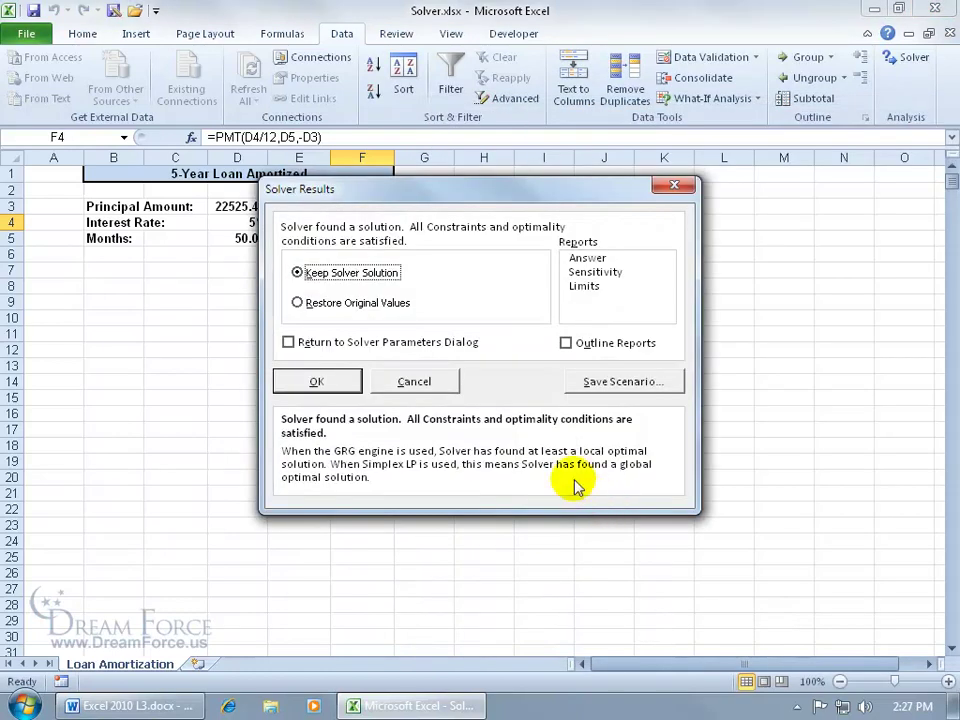
left_click_drag(372, 191, 573, 277)
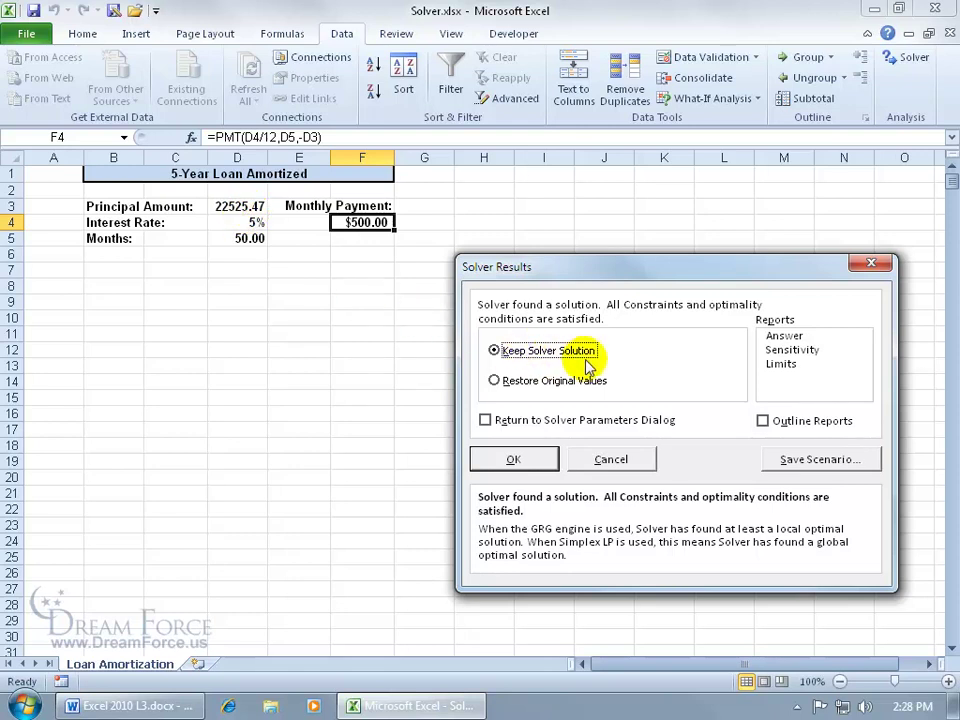
left_click(606, 460)
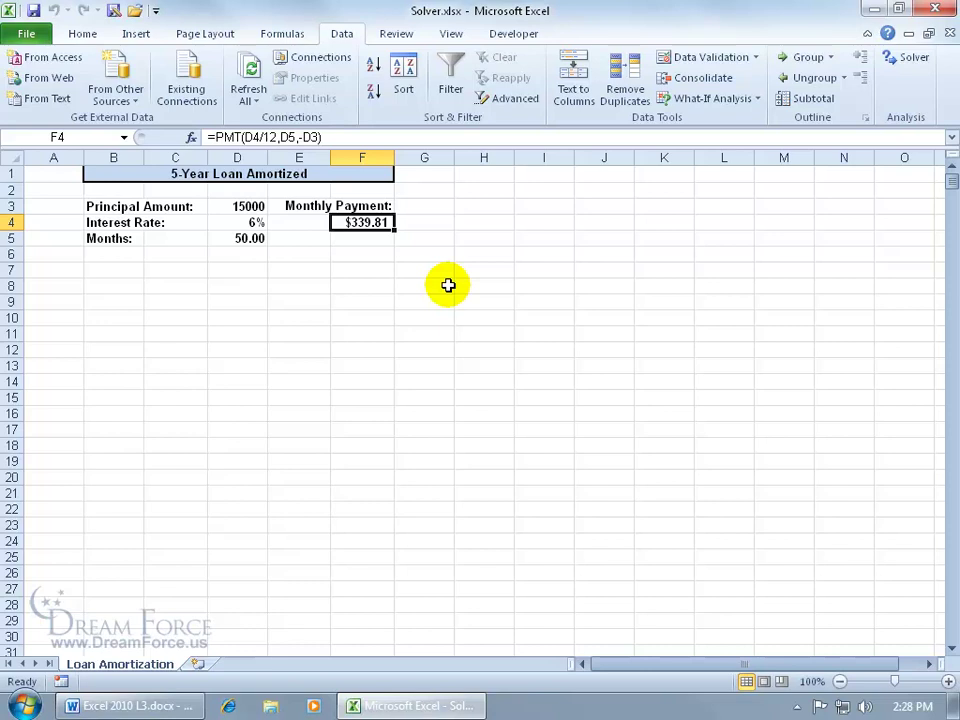
Step: Remove the 5% interest-rate constraint on D4 from Solver, then solve again and move the results clear of the loan figures
left_click(903, 57)
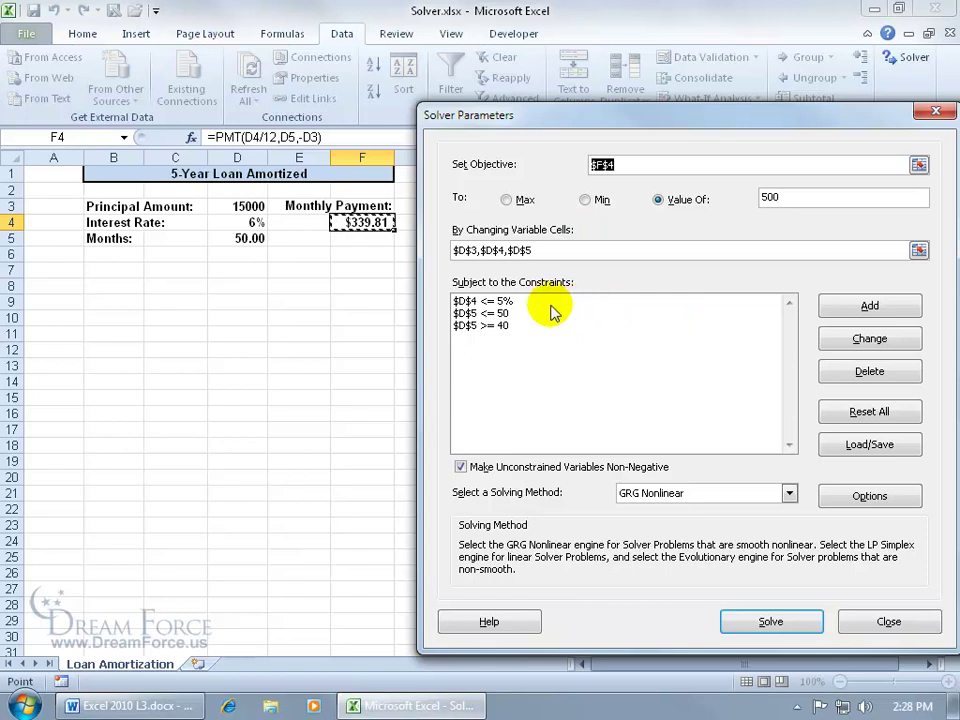
left_click(508, 302)
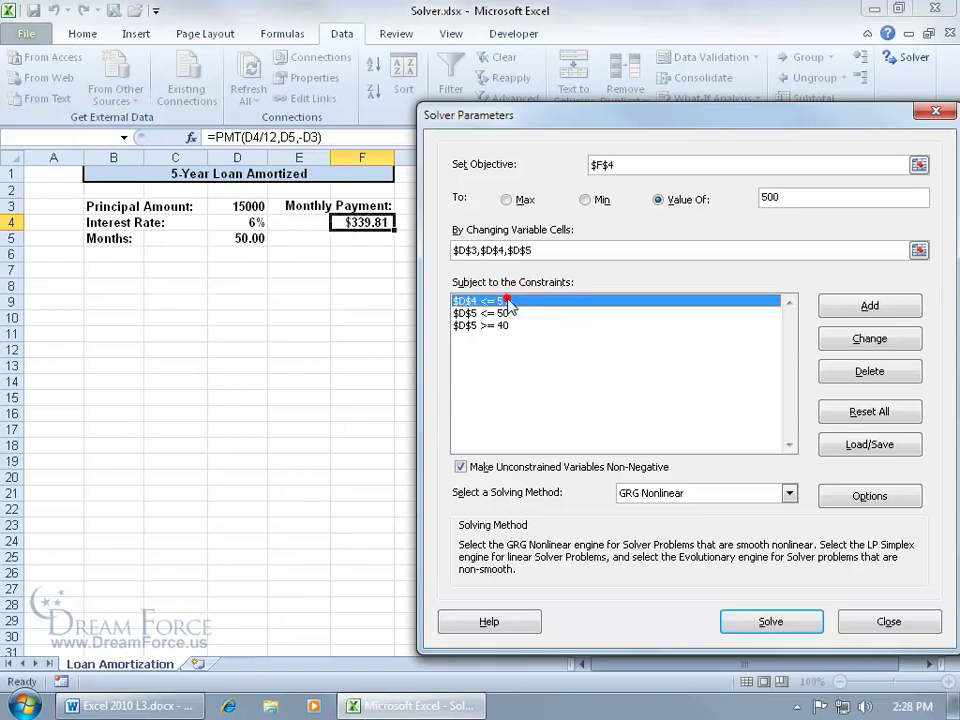
left_click(840, 371)
left_click(784, 617)
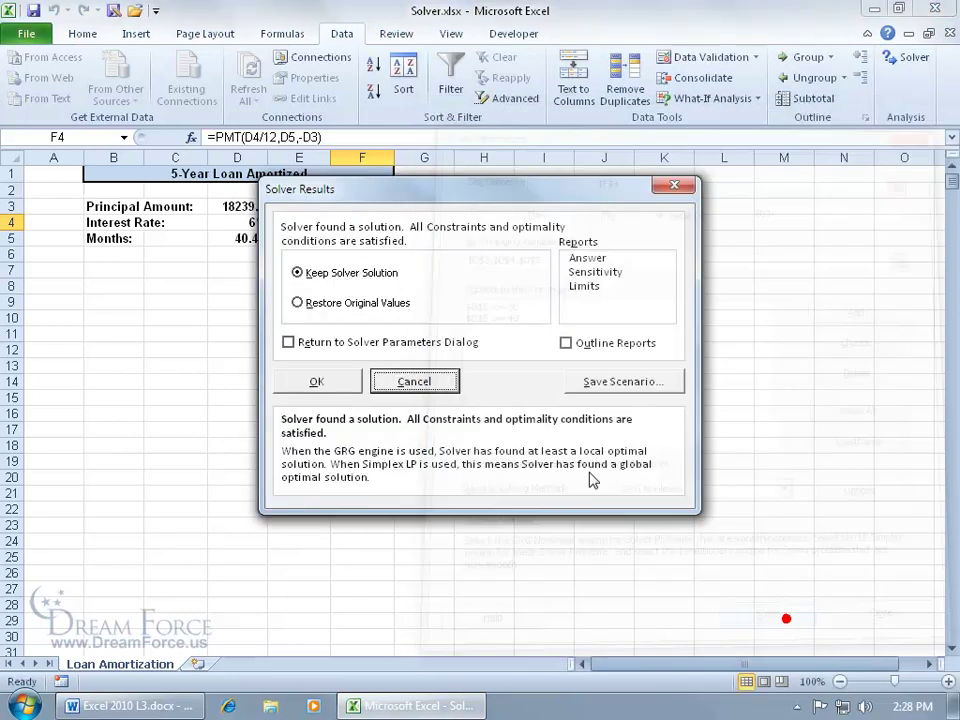
left_click_drag(405, 200, 591, 236)
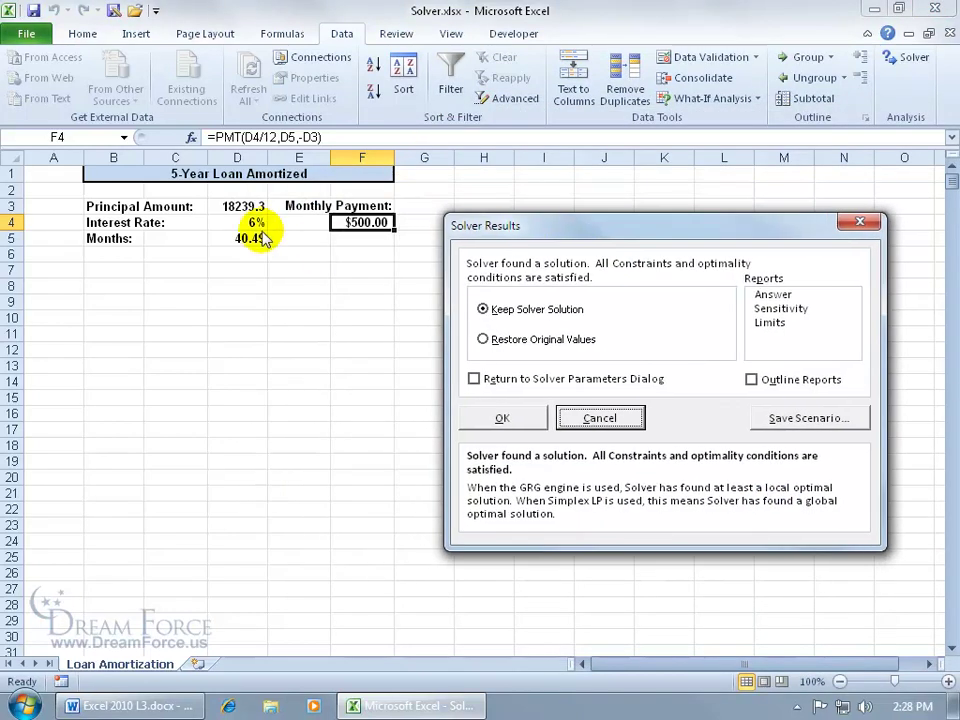